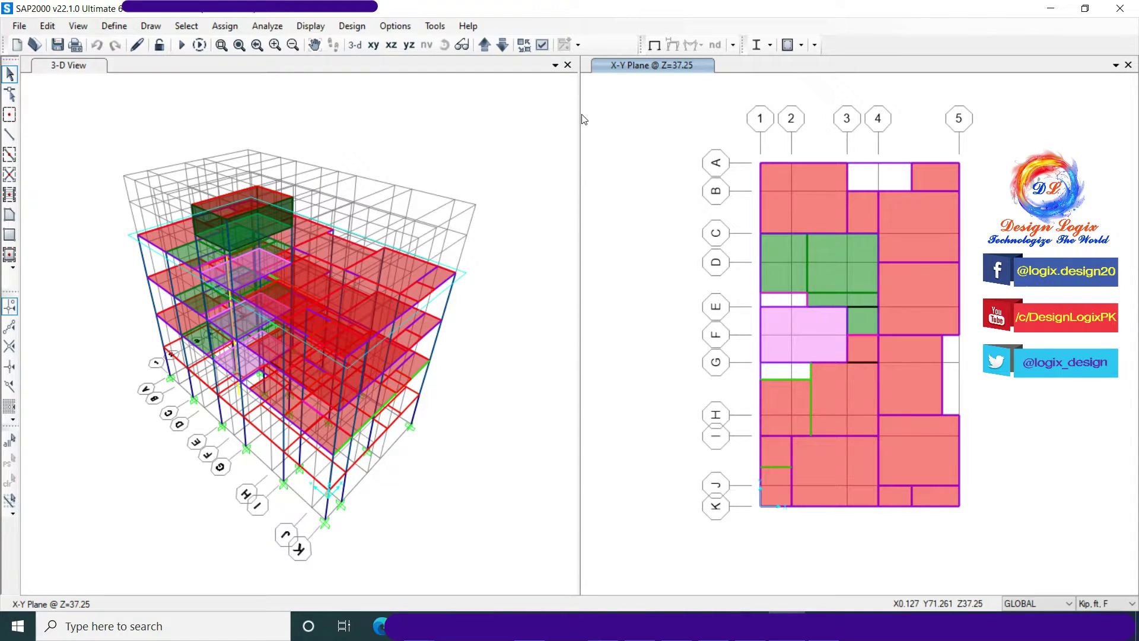
# Export the model to SAP2000 .s2k text with all 59 model-definition tables and seven load patterns.
pyautogui.click(19, 27)
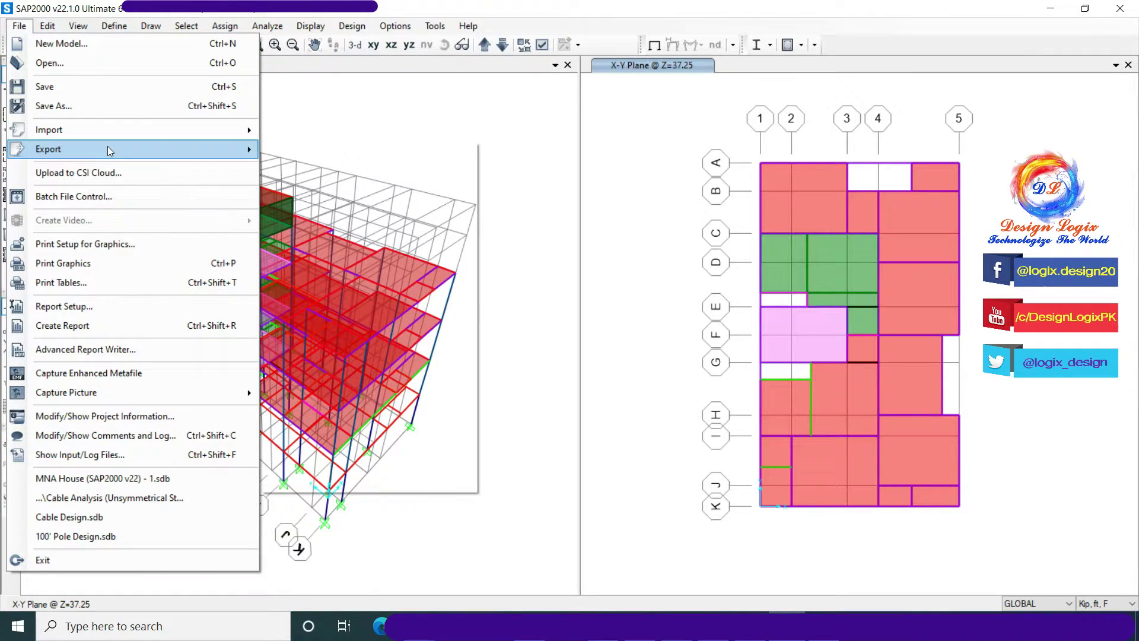
pyautogui.moveTo(48, 148)
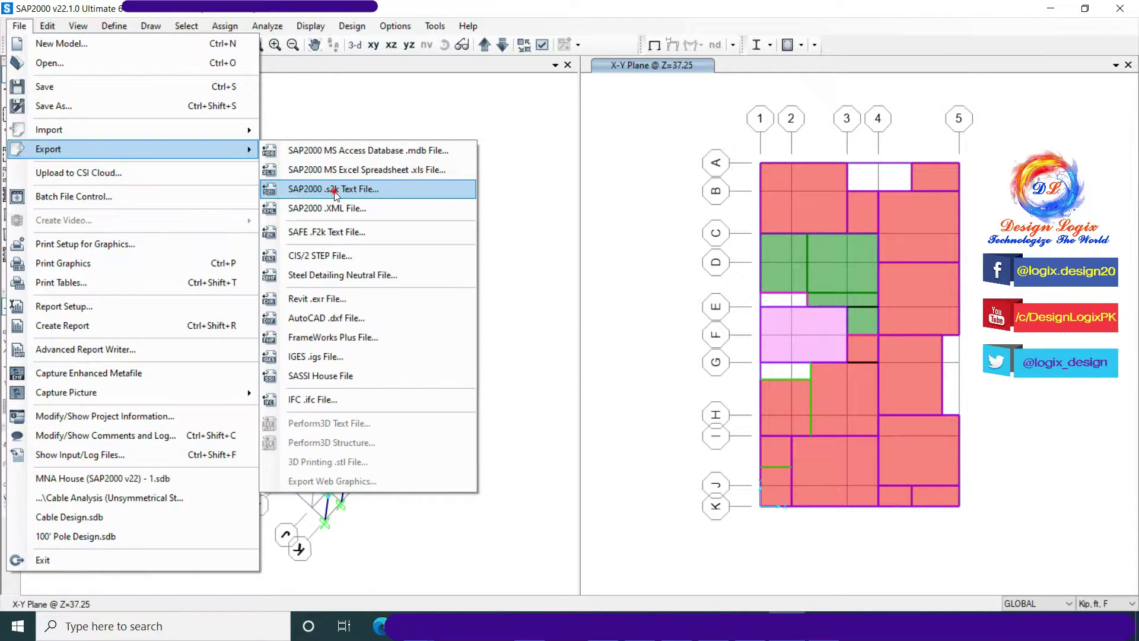
pyautogui.click(334, 190)
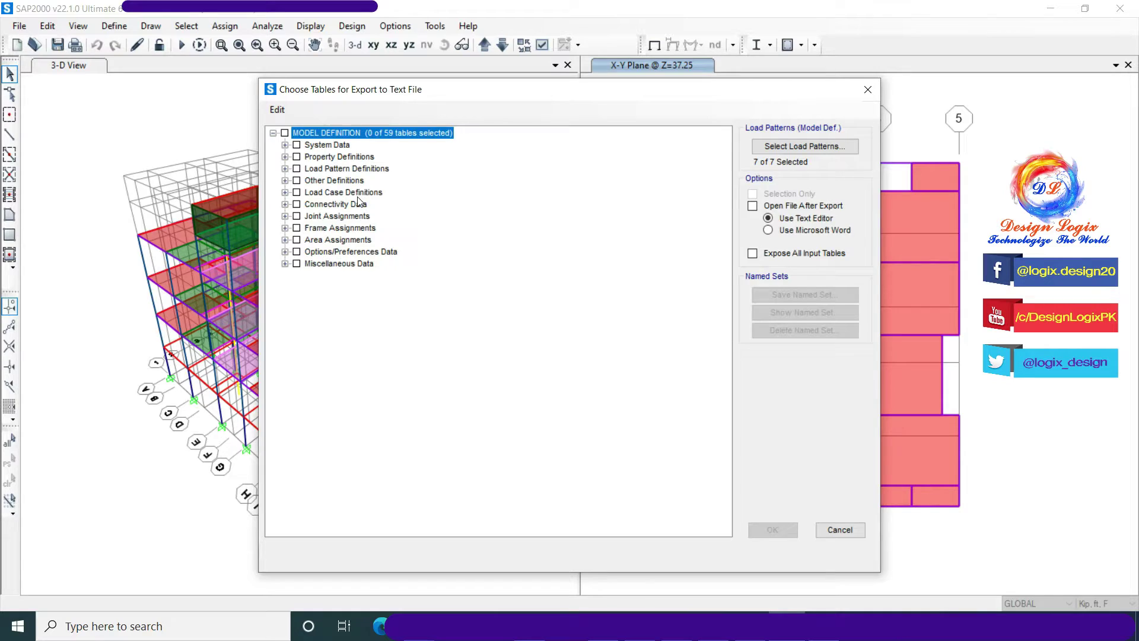
pyautogui.click(284, 133)
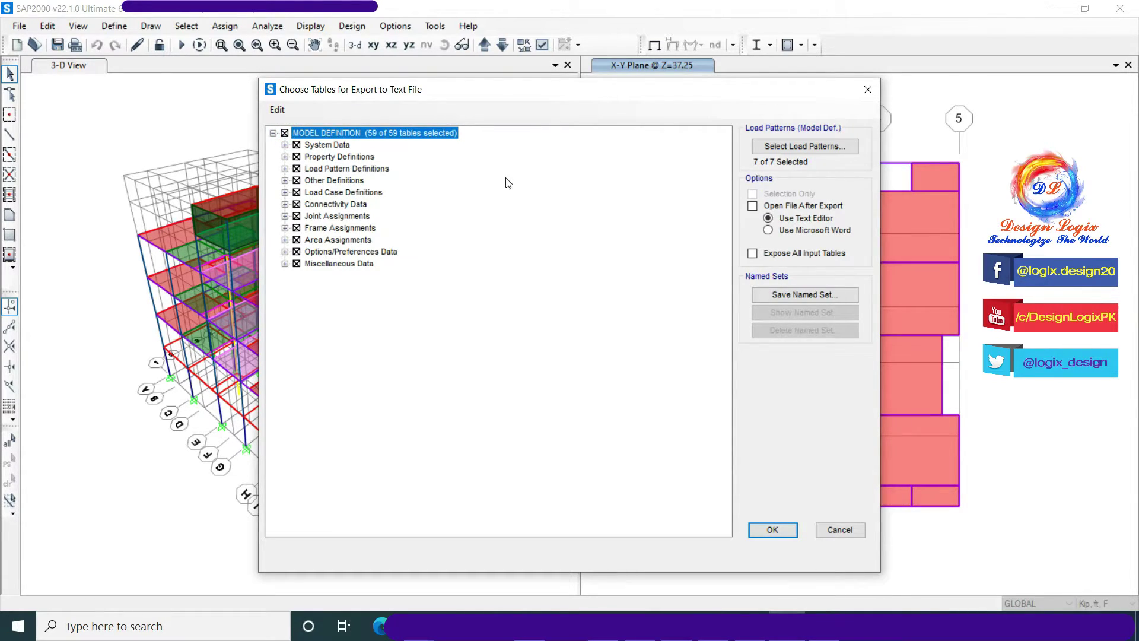
pyautogui.click(804, 146)
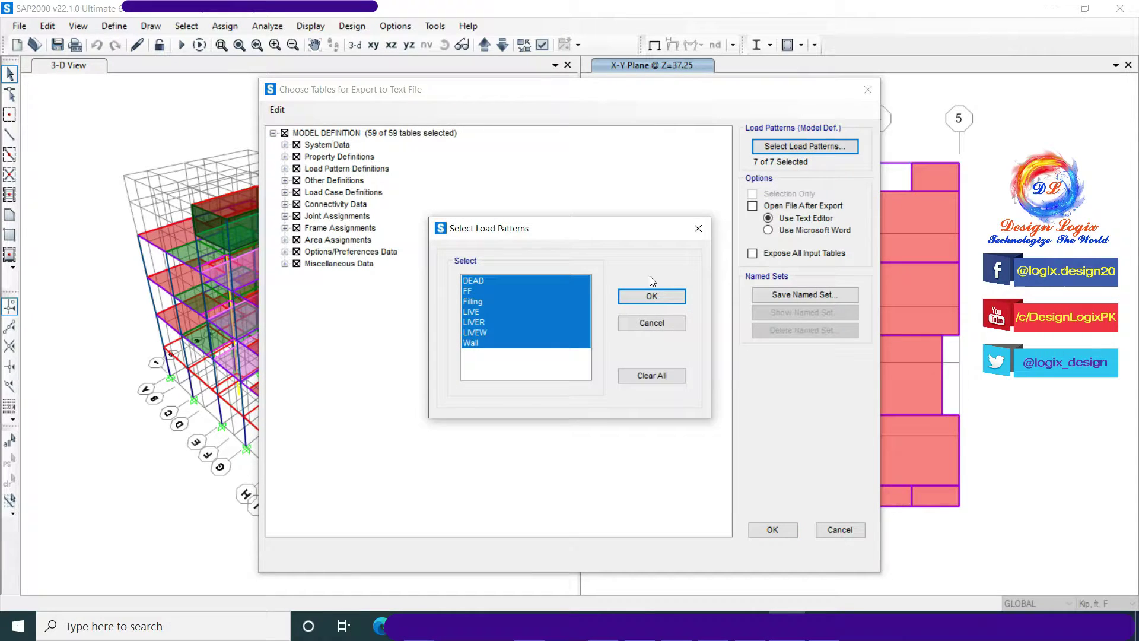
pyautogui.click(670, 296)
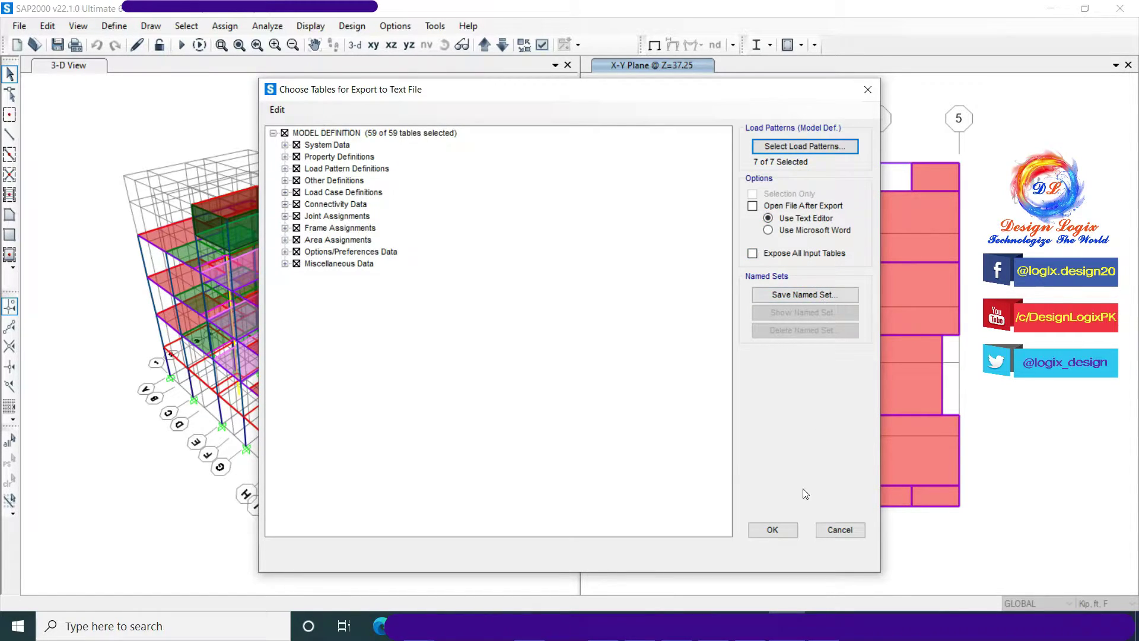
pyautogui.click(791, 529)
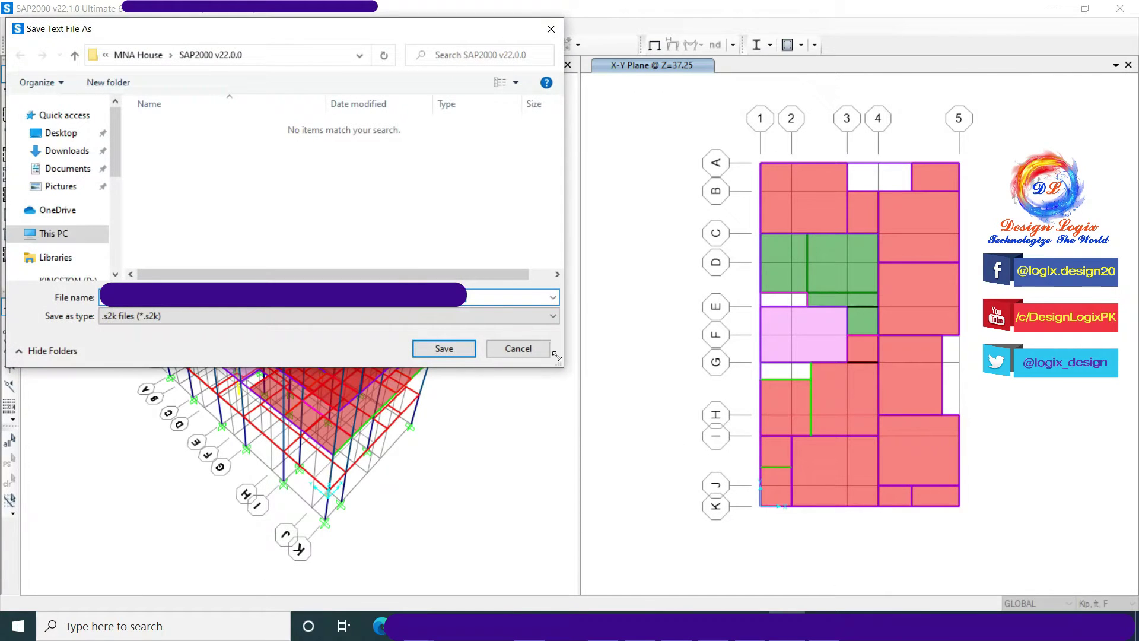
# Create a new folder 'SAP 2000 v20' and save the .s2k text export inside it.
pyautogui.click(108, 82)
pyautogui.write('SAP 2000 v20')
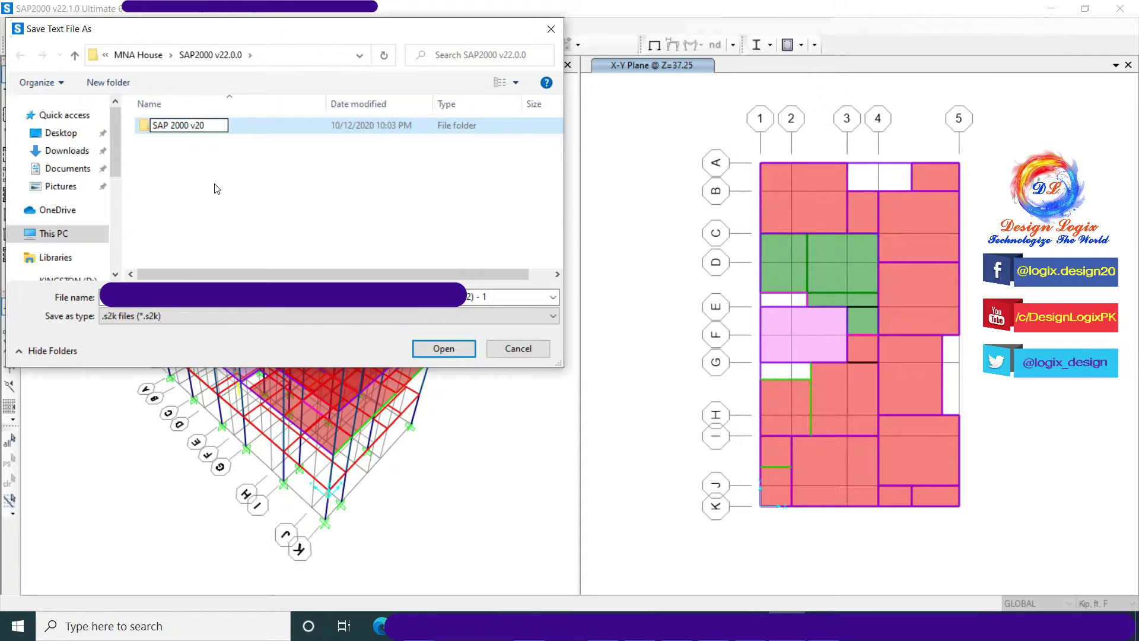
pyautogui.press('Return')
pyautogui.press('Return')
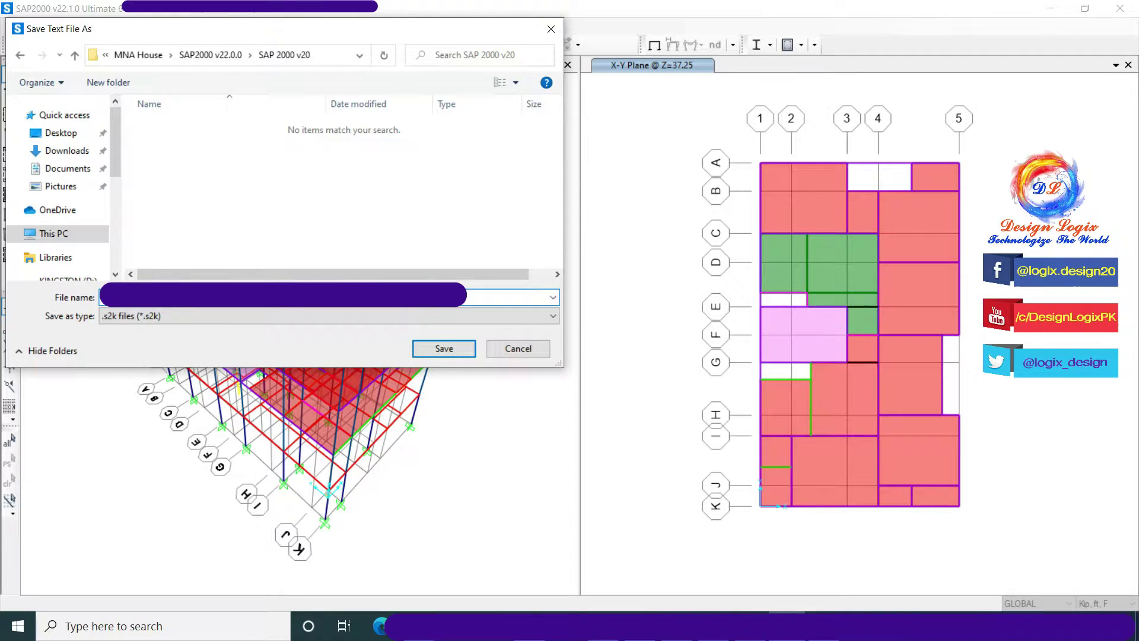
pyautogui.click(448, 353)
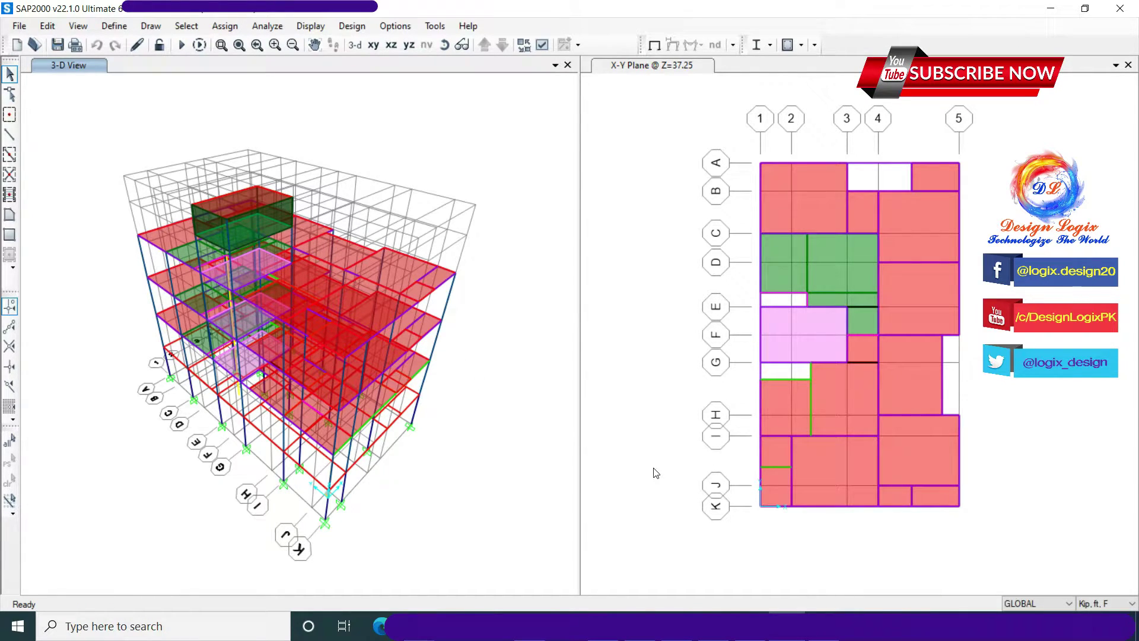
# In SAP2000 v20, try importing MNA House (SAP2000 v20).s2k as a new model.
pyautogui.click(753, 561)
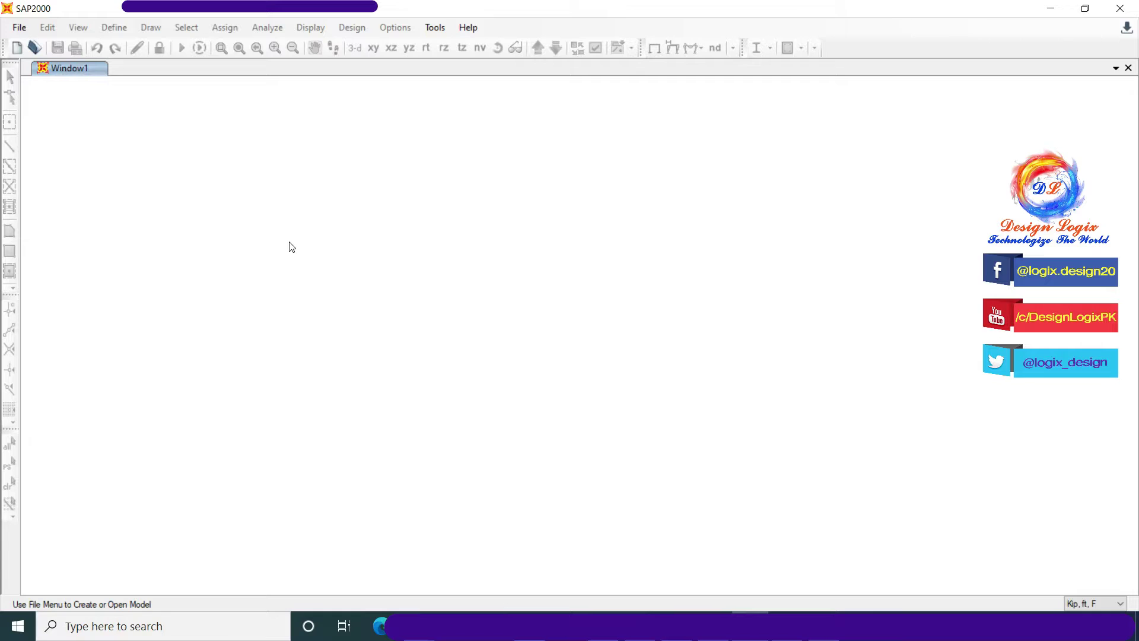
pyautogui.click(20, 27)
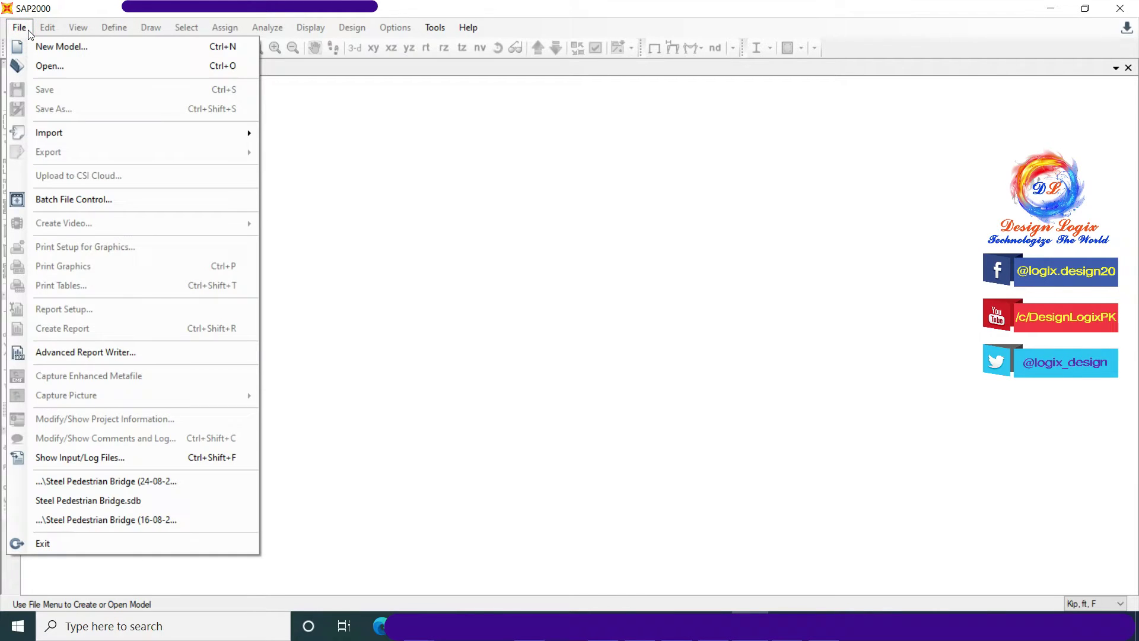
pyautogui.moveTo(133, 132)
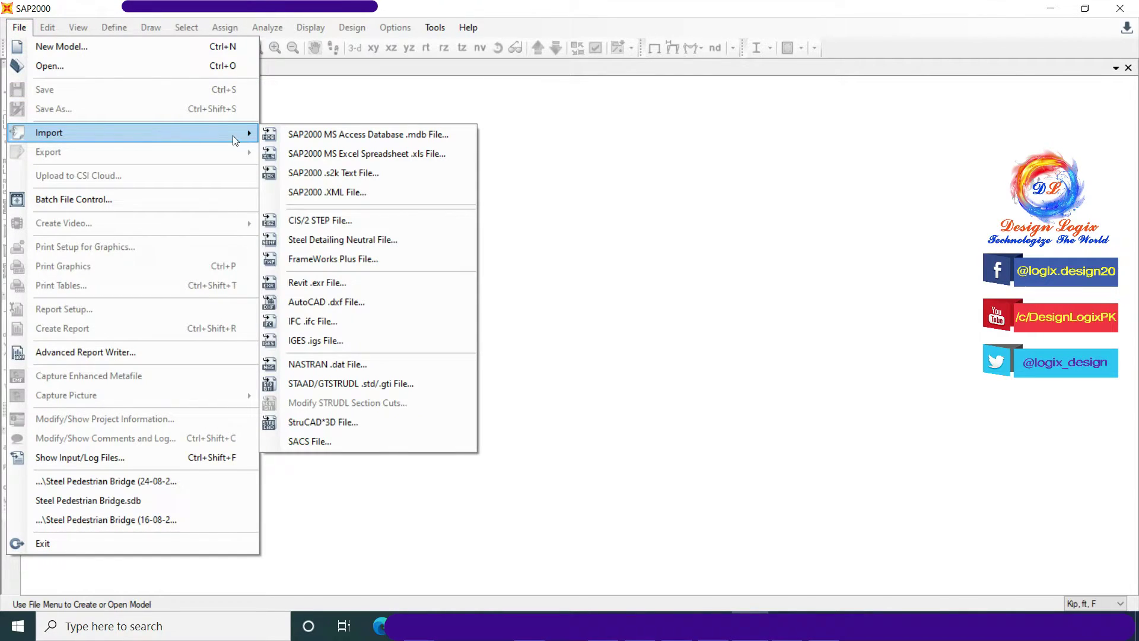
pyautogui.click(329, 173)
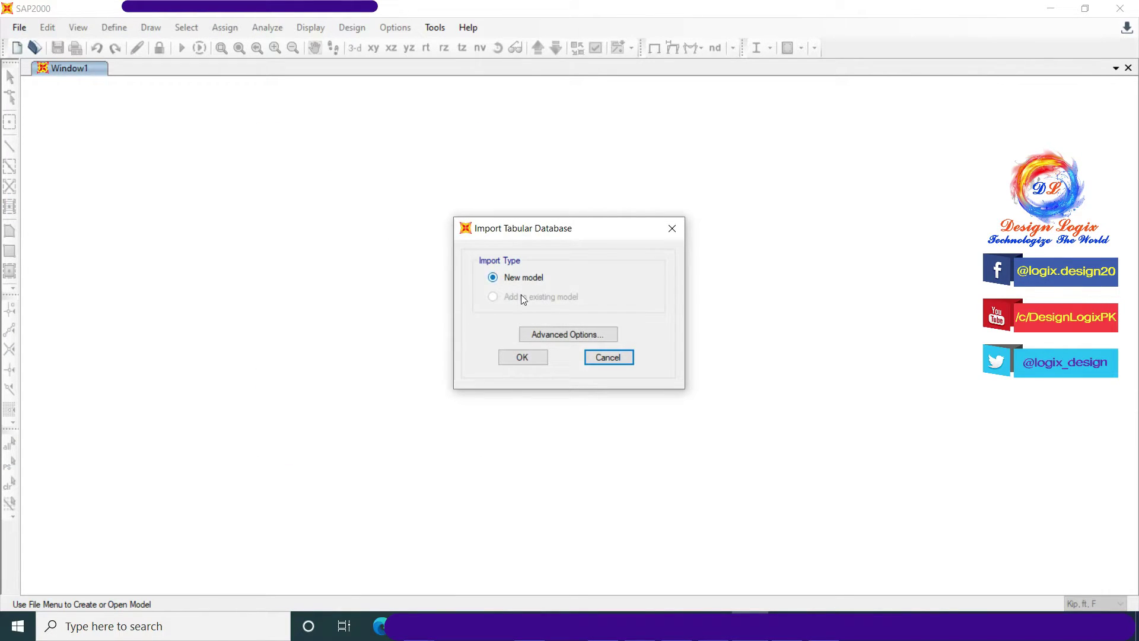
pyautogui.click(530, 359)
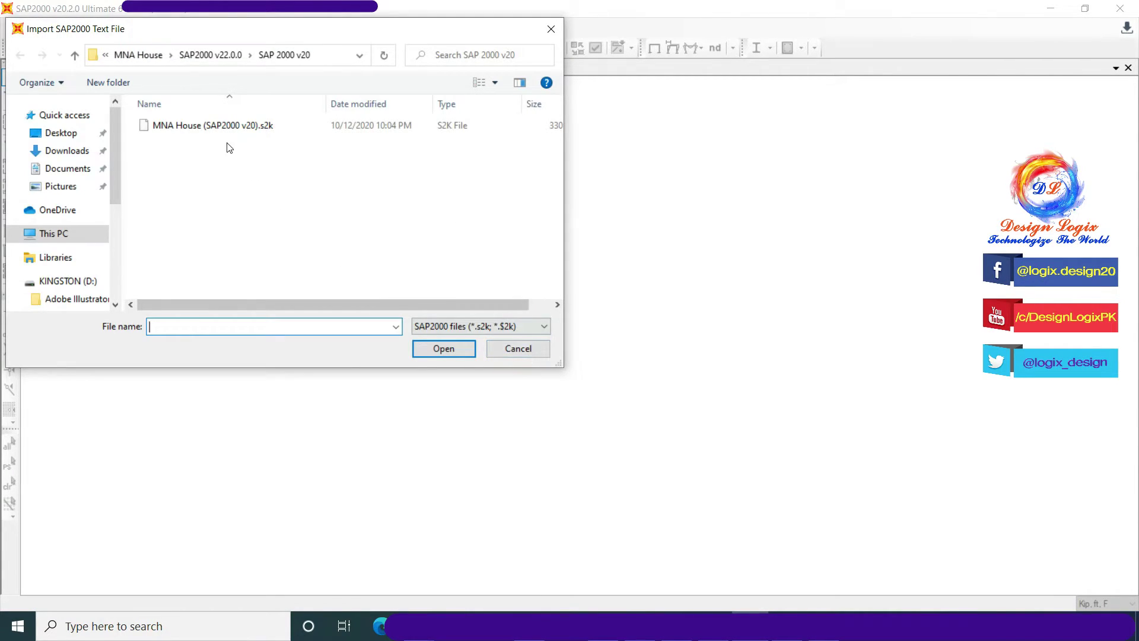
pyautogui.click(219, 129)
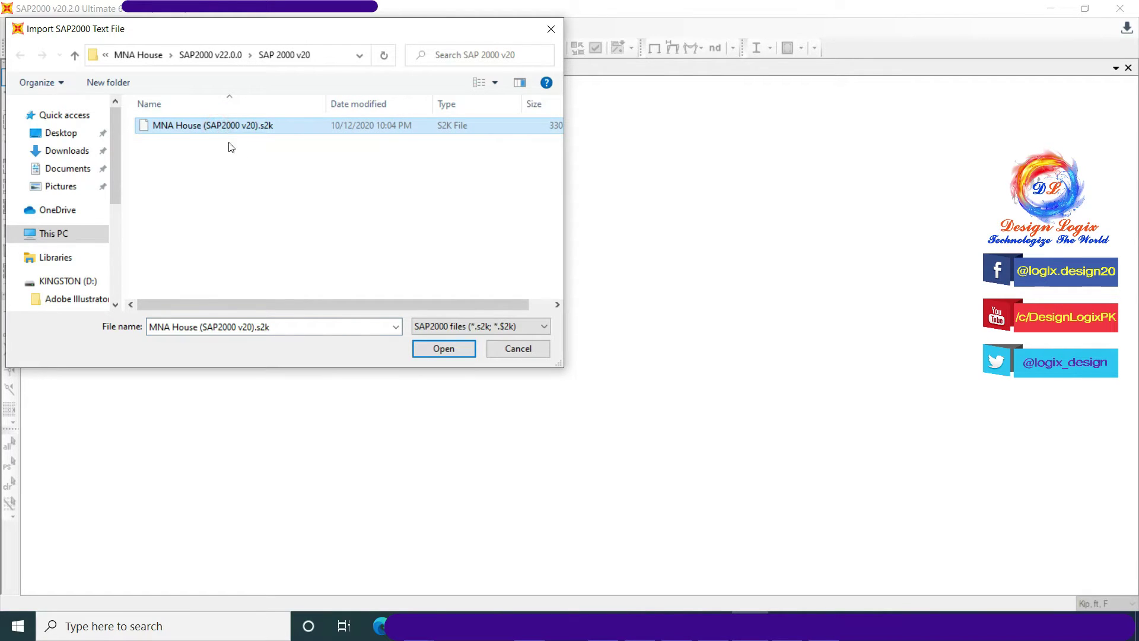
pyautogui.click(432, 349)
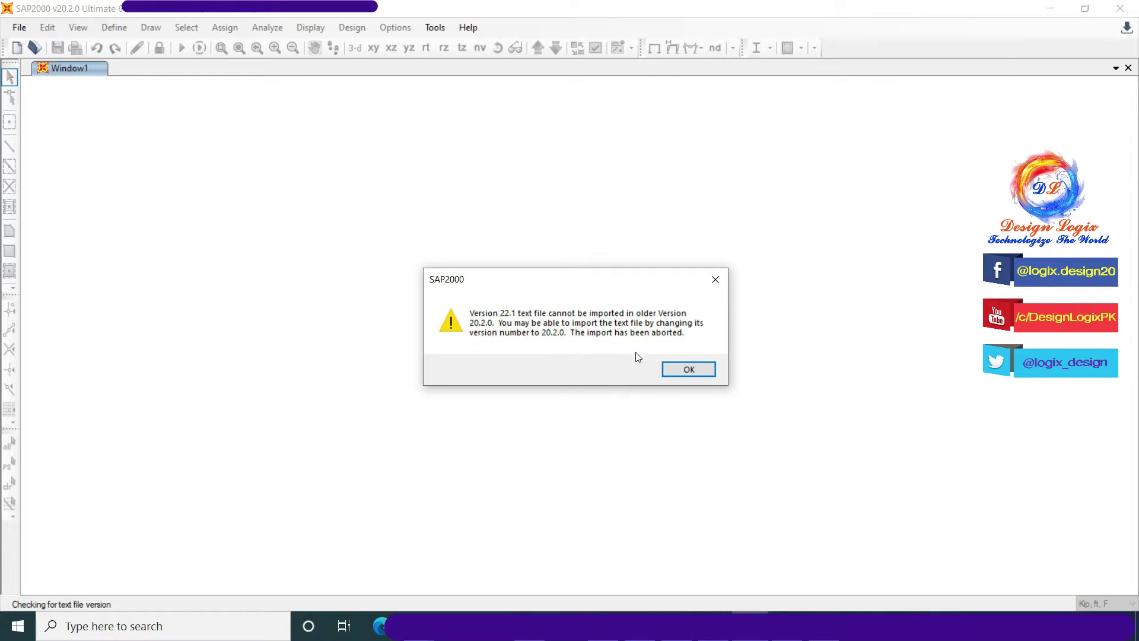
# Dismiss both import warnings and confirm in About SAP2000 that version 20.2.0 is installed.
pyautogui.click(685, 371)
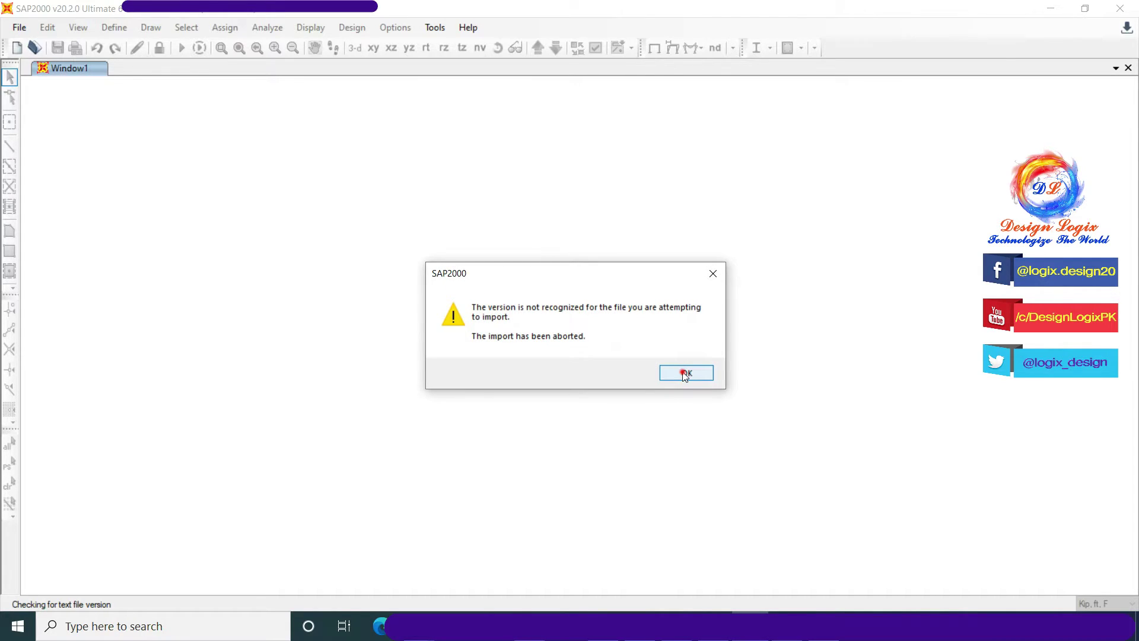
pyautogui.click(685, 372)
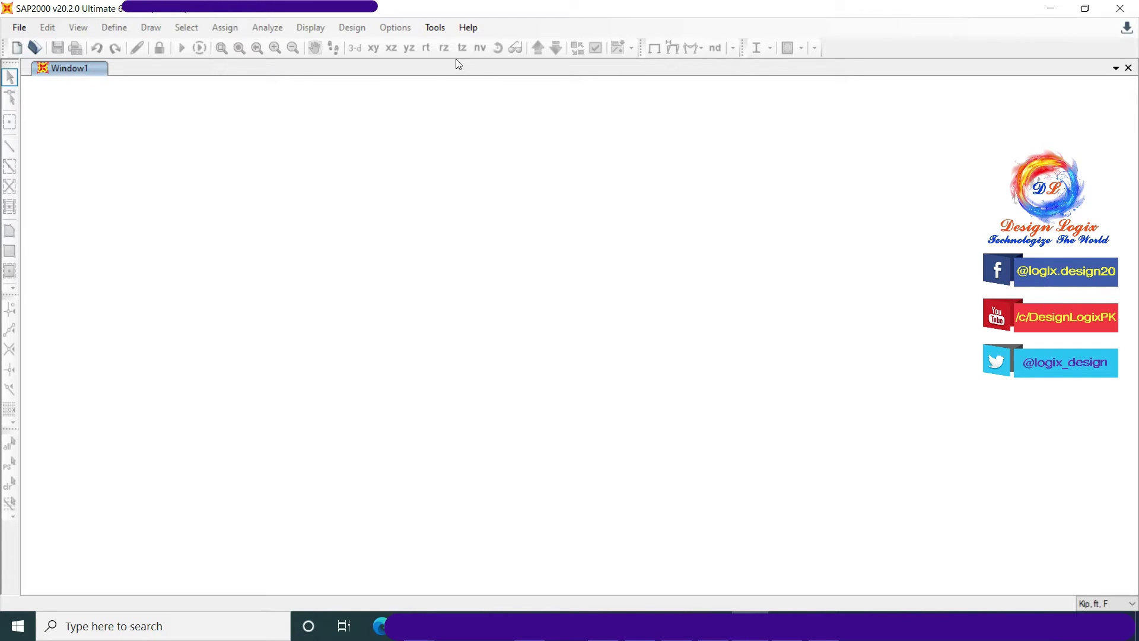
pyautogui.click(467, 30)
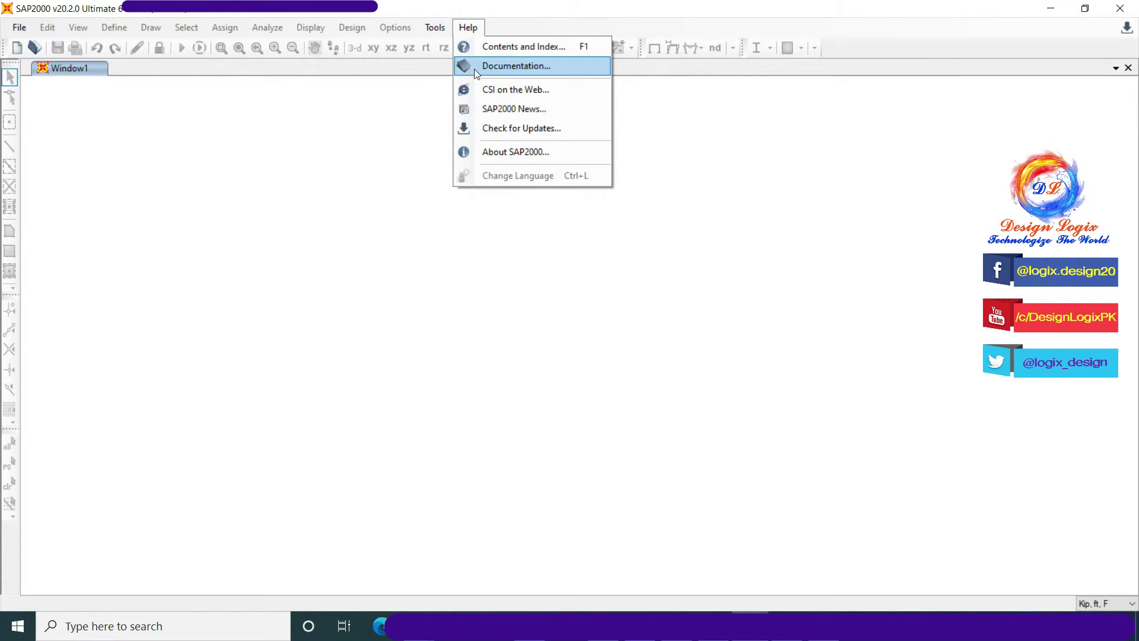
pyautogui.click(516, 153)
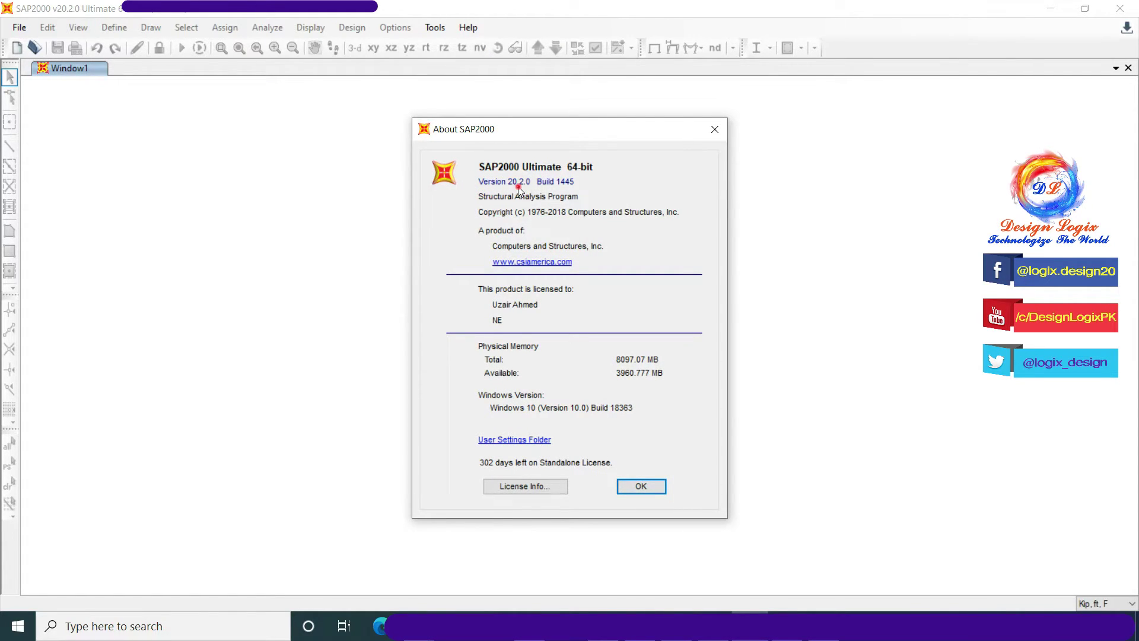
pyautogui.click(634, 485)
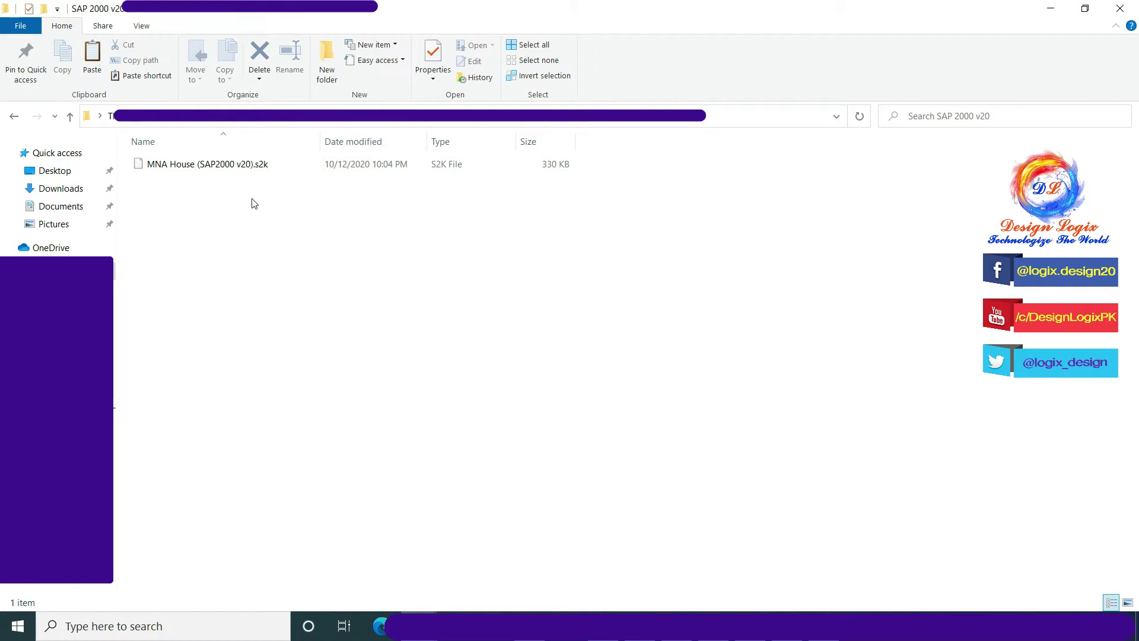
# Open MNA House (SAP2000 v20).s2k in Notepad through Open with > More apps.
pyautogui.click(256, 165)
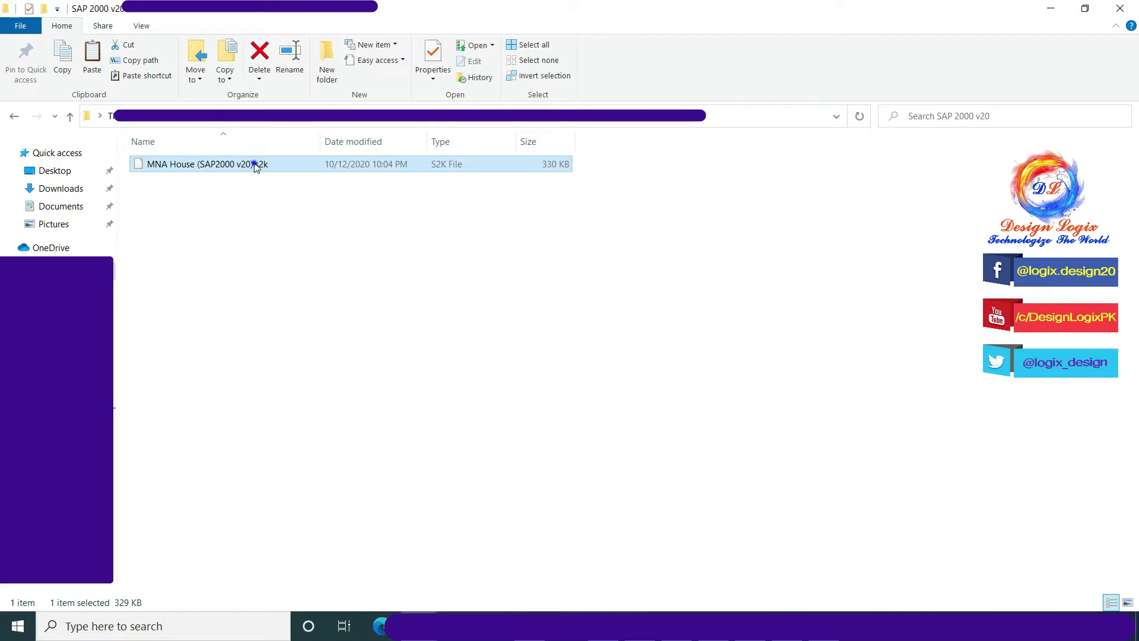
pyautogui.rightClick(256, 165)
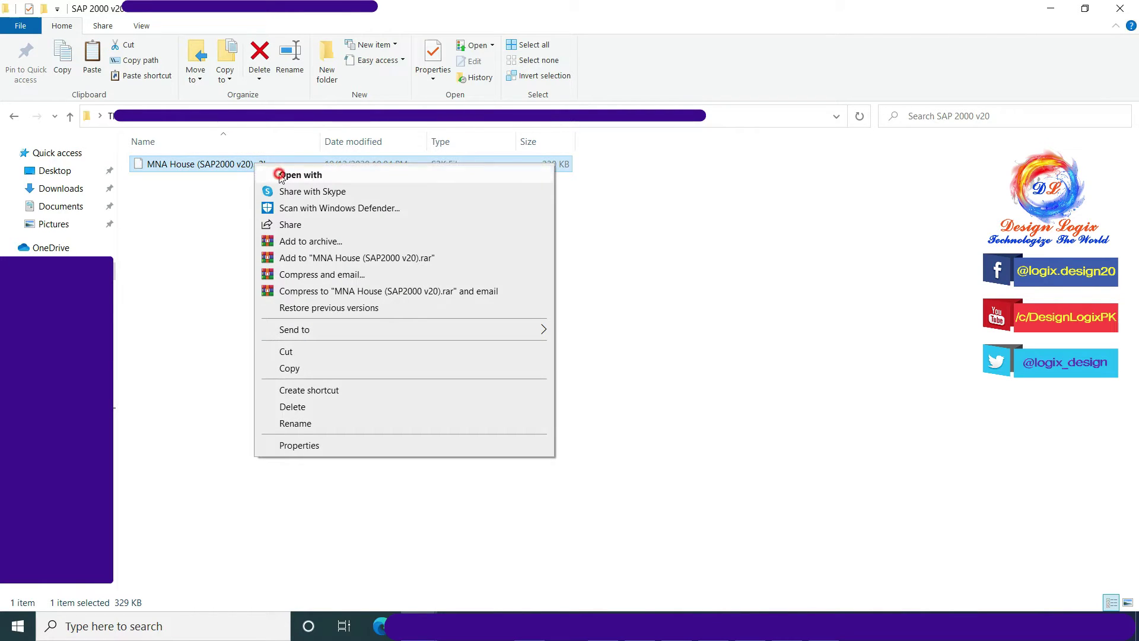
pyautogui.click(274, 172)
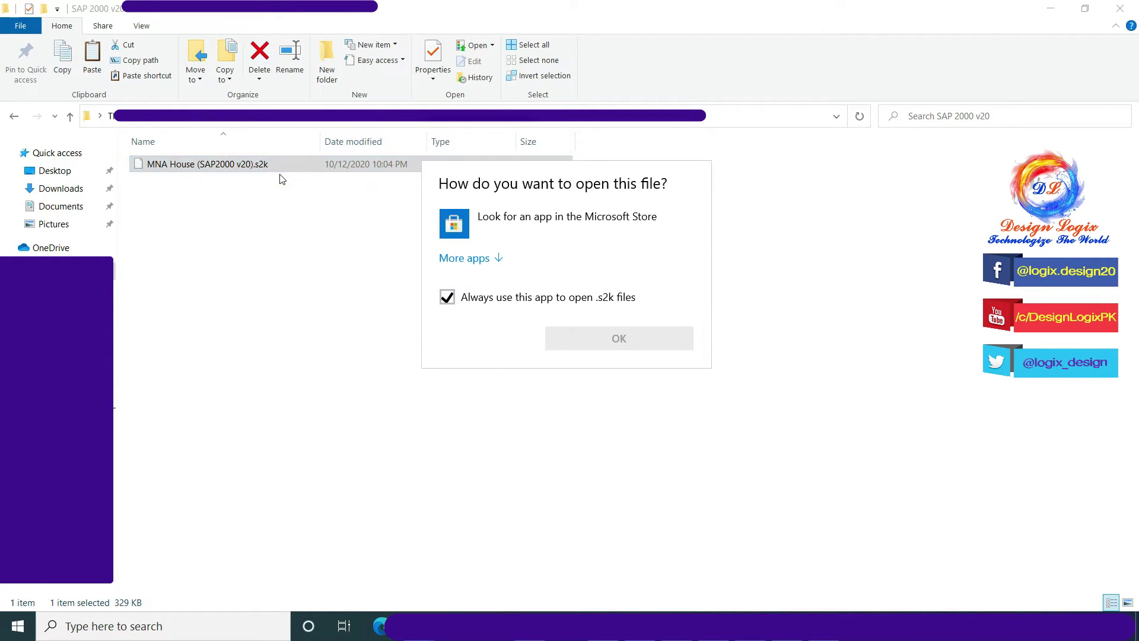
pyautogui.click(481, 259)
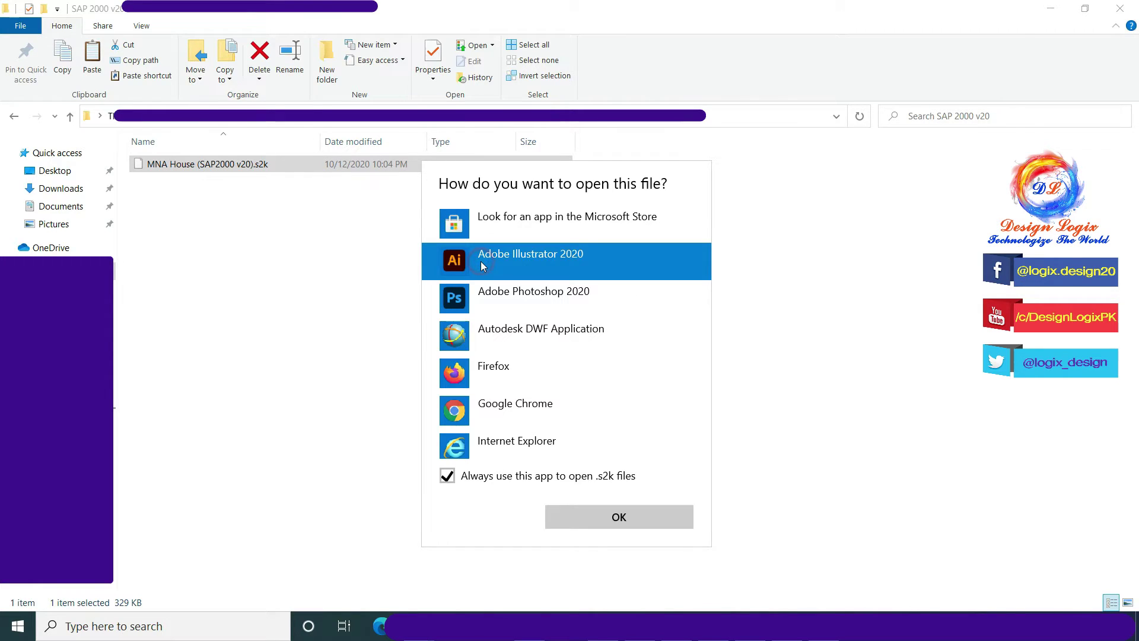
pyautogui.scroll(-2, 531, 370)
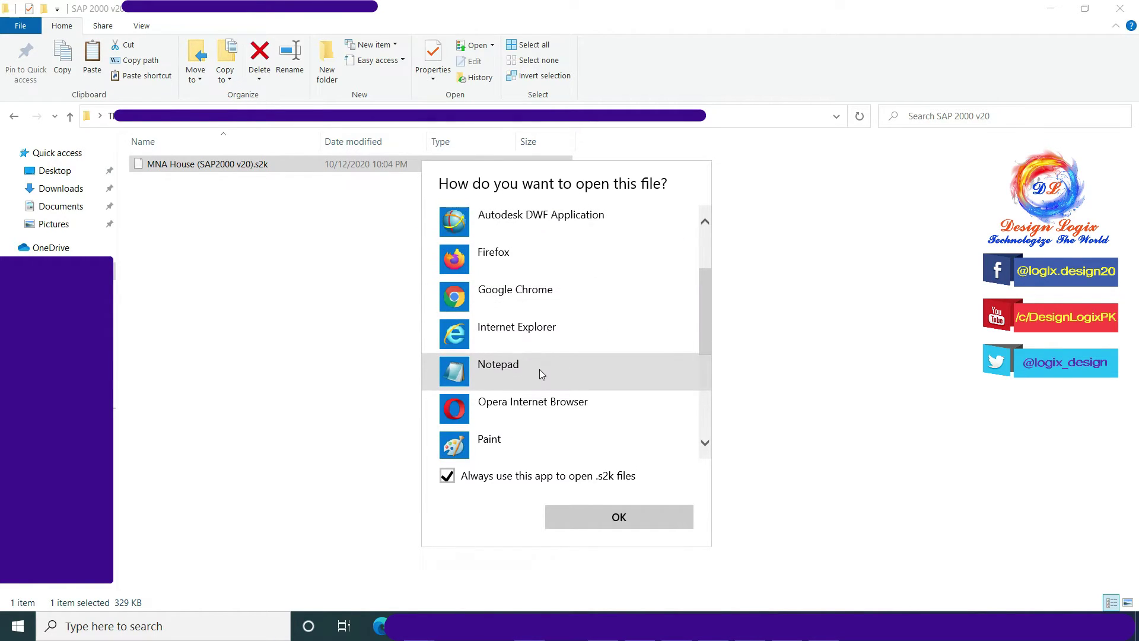
pyautogui.click(540, 374)
pyautogui.click(603, 516)
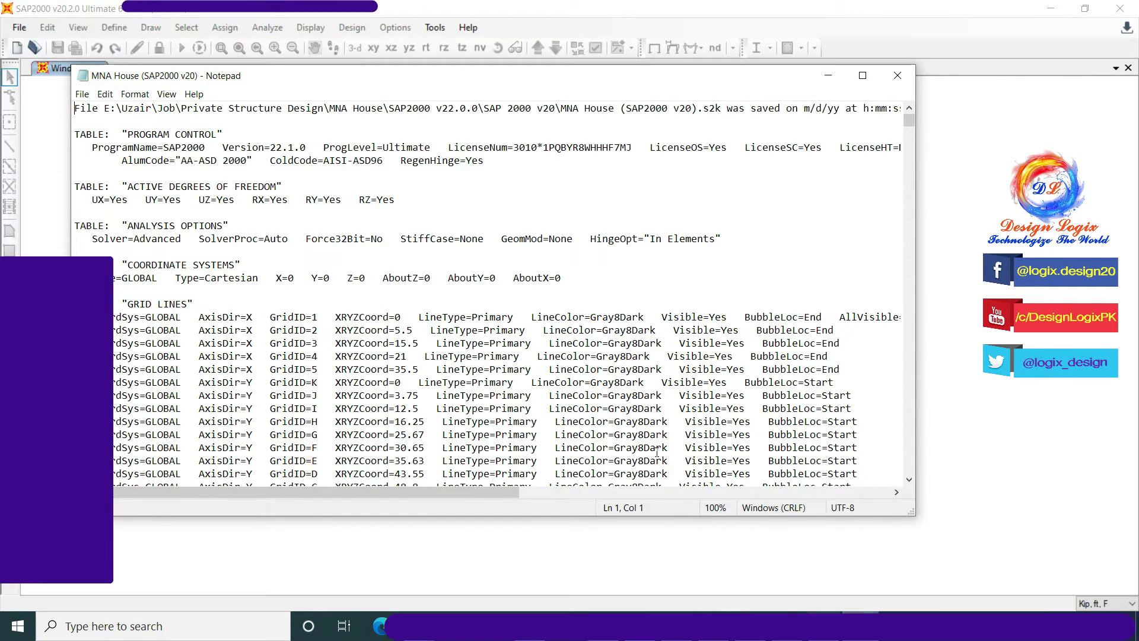
# Replace the header Version 22.1.0 with 20.2.0 and save the .s2k file.
pyautogui.moveTo(306, 146); pyautogui.dragTo(274, 147)
pyautogui.write('0.2')
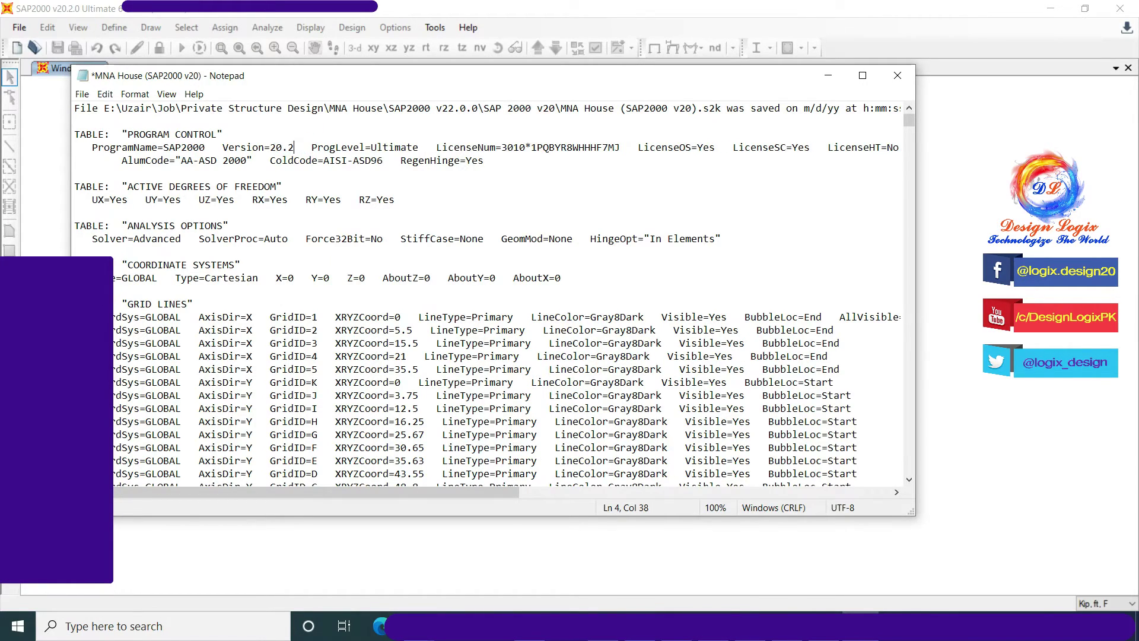
pyautogui.write('0')
pyautogui.press('BackSpace')
pyautogui.write('.0')
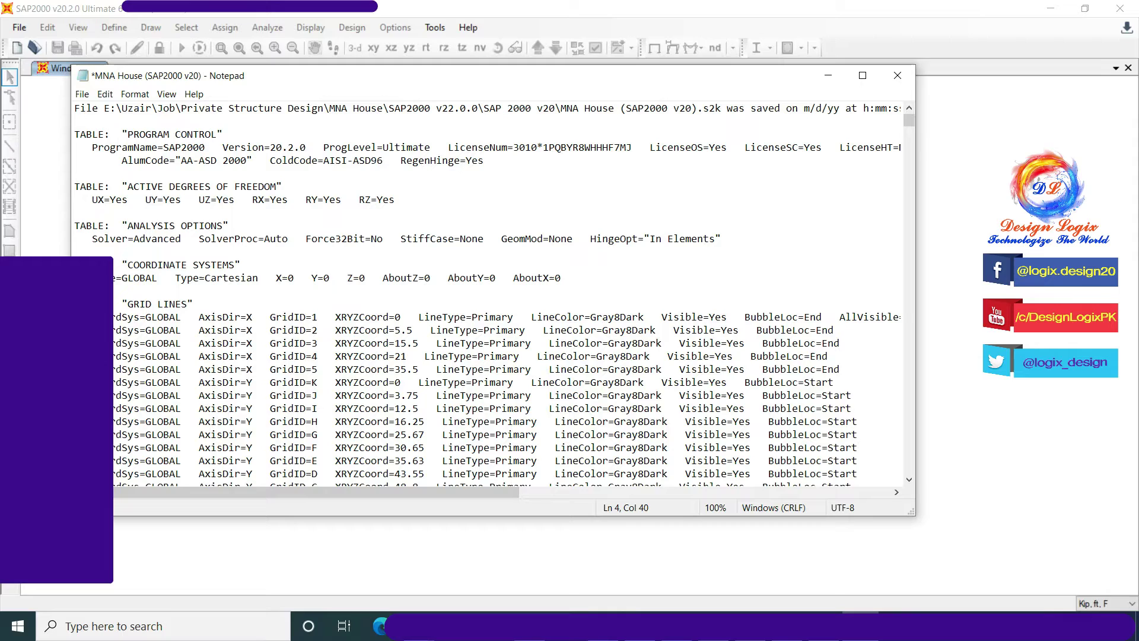
pyautogui.hotkey('ctrl', 's')
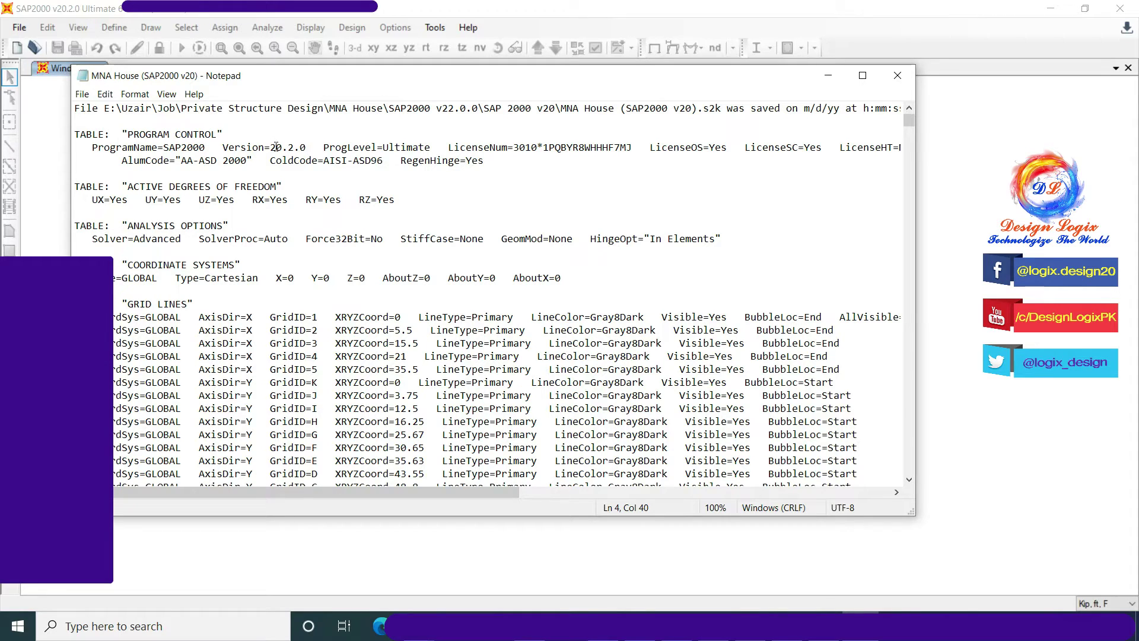
# Close Notepad and import the edited MNA House .s2k as a new model with zero errors.
pyautogui.click(898, 75)
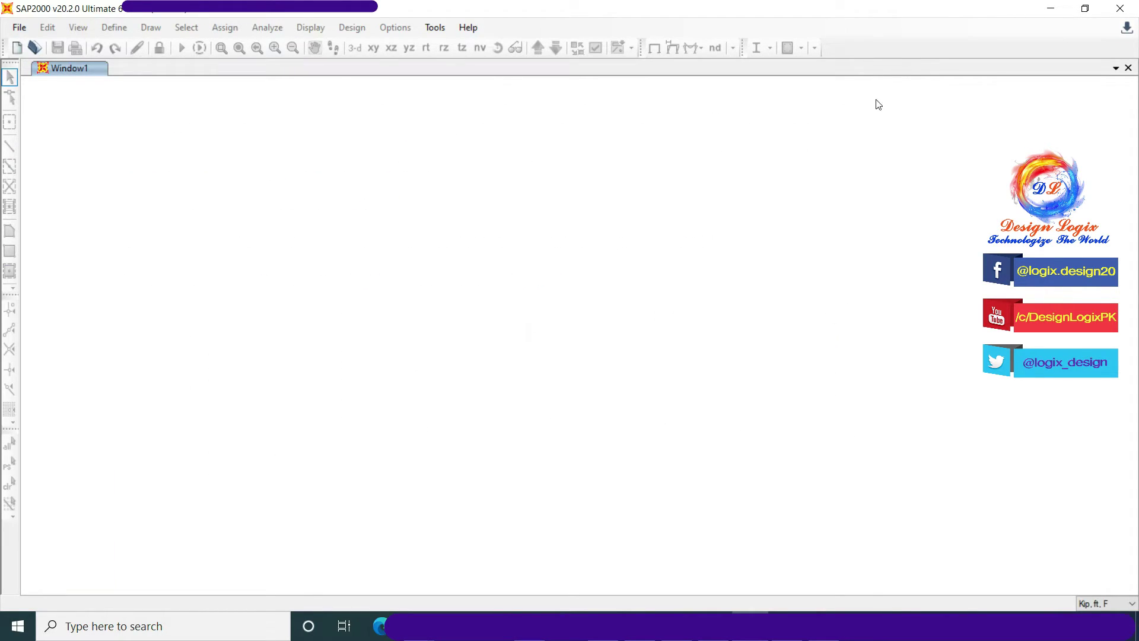
pyautogui.click(28, 29)
pyautogui.moveTo(133, 133)
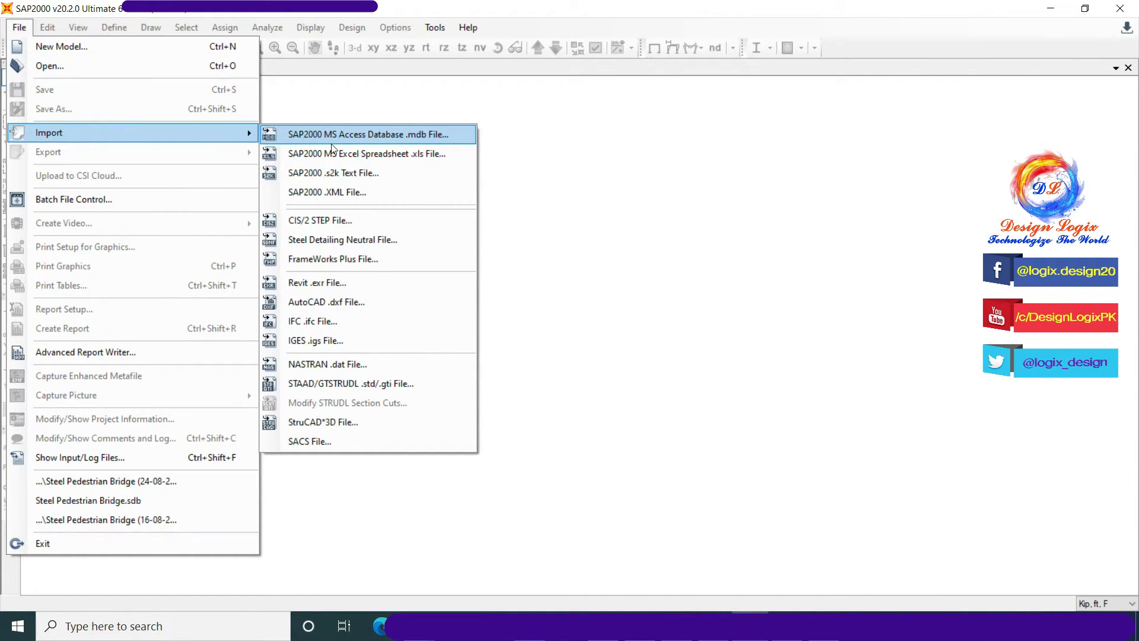
pyautogui.click(336, 172)
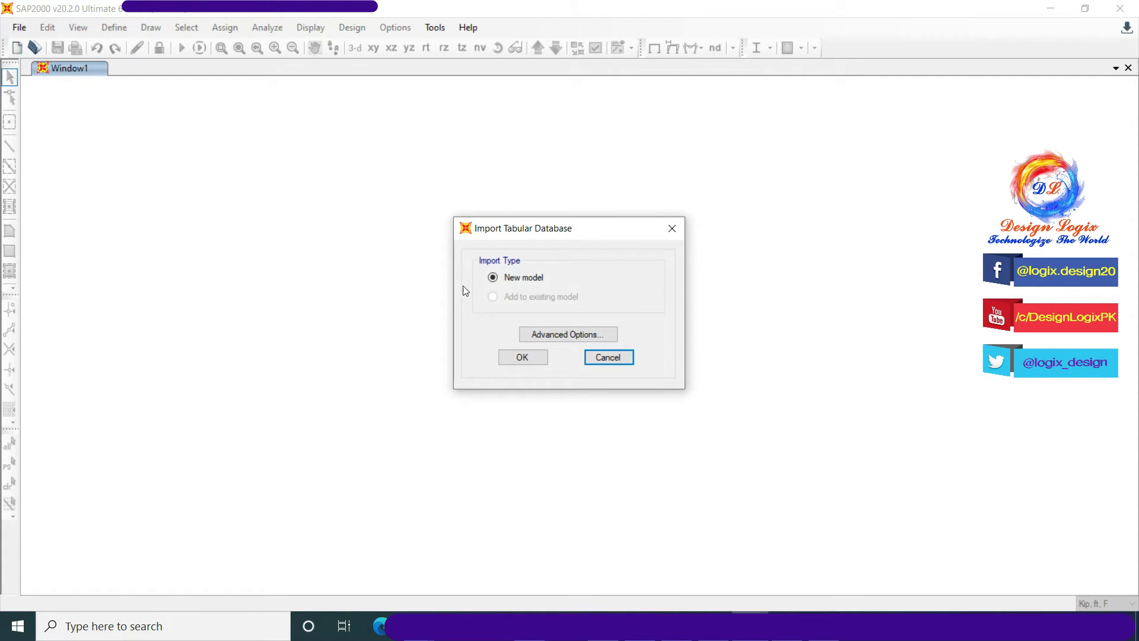
pyautogui.click(524, 356)
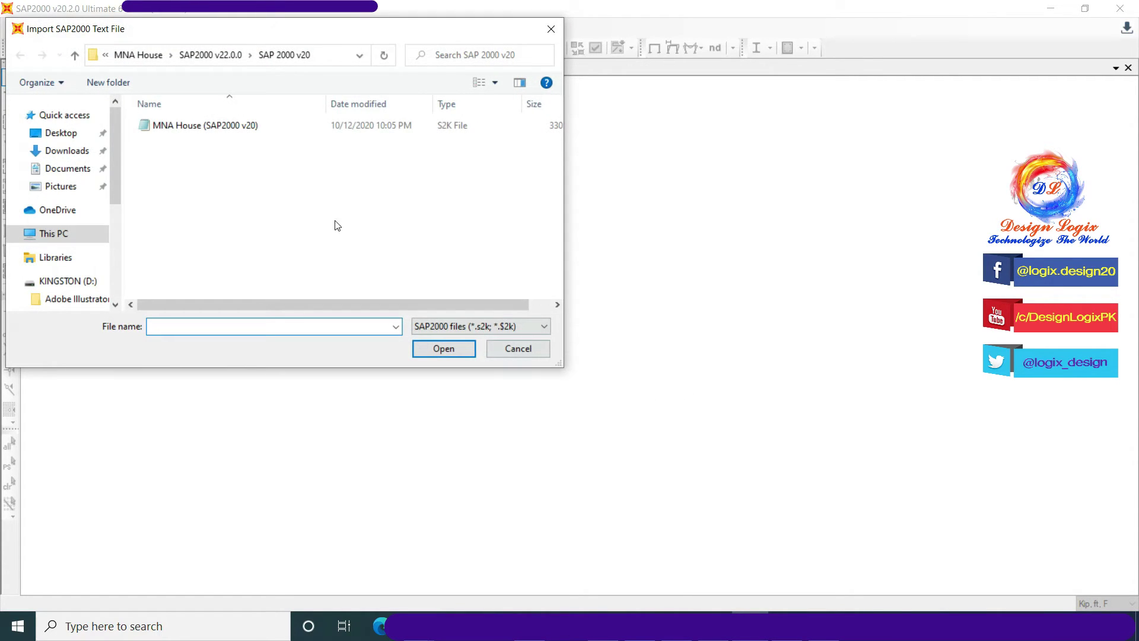
pyautogui.click(222, 124)
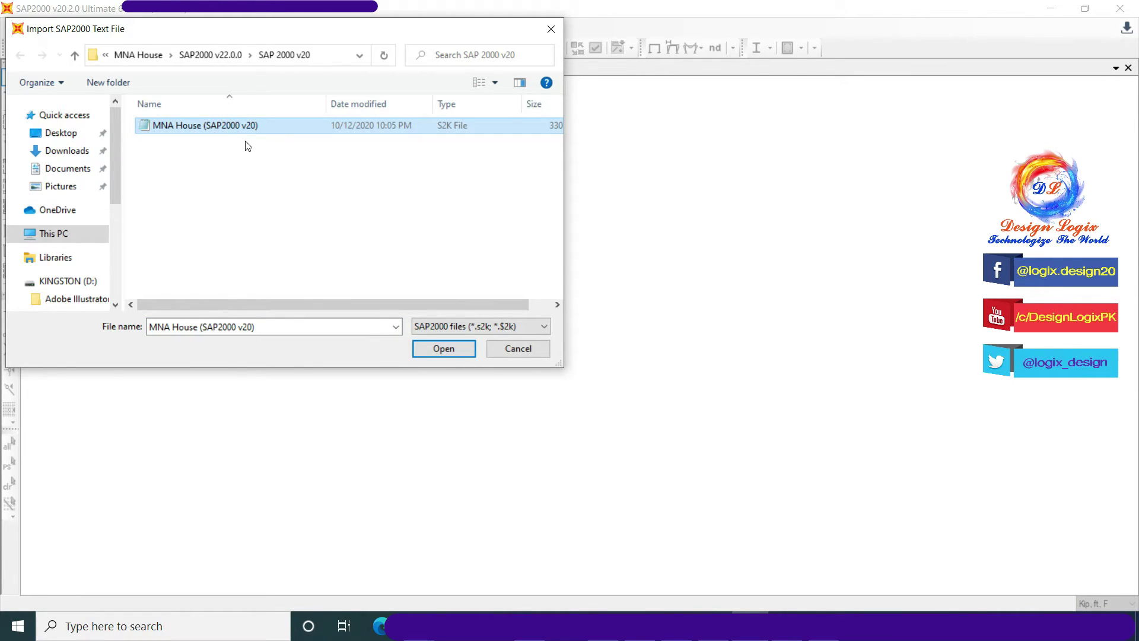
pyautogui.click(455, 349)
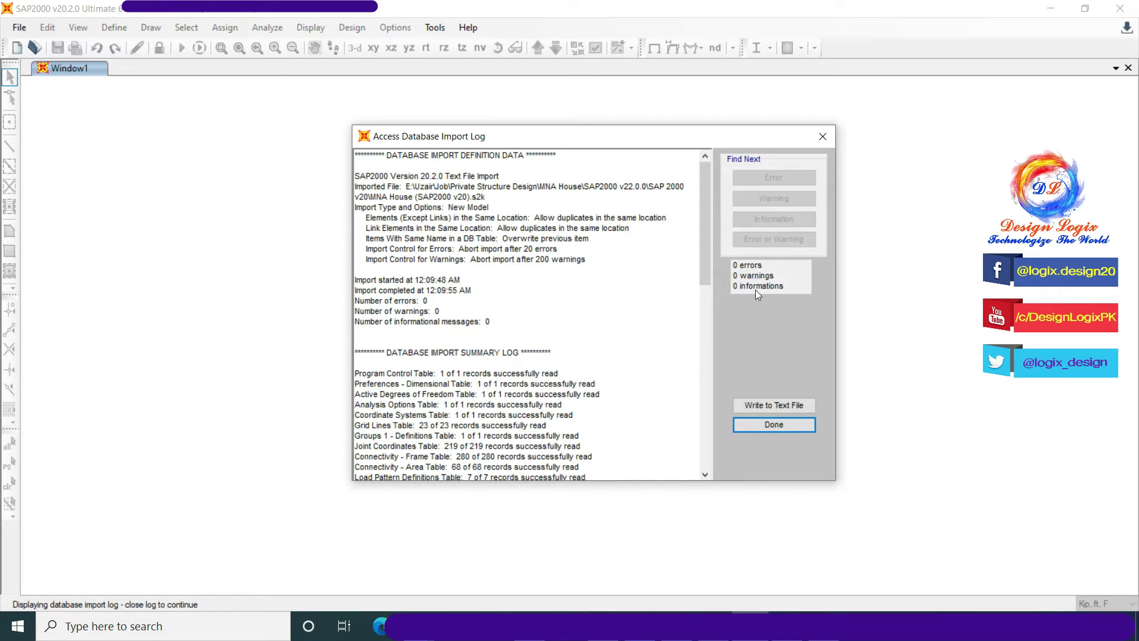
pyautogui.click(782, 425)
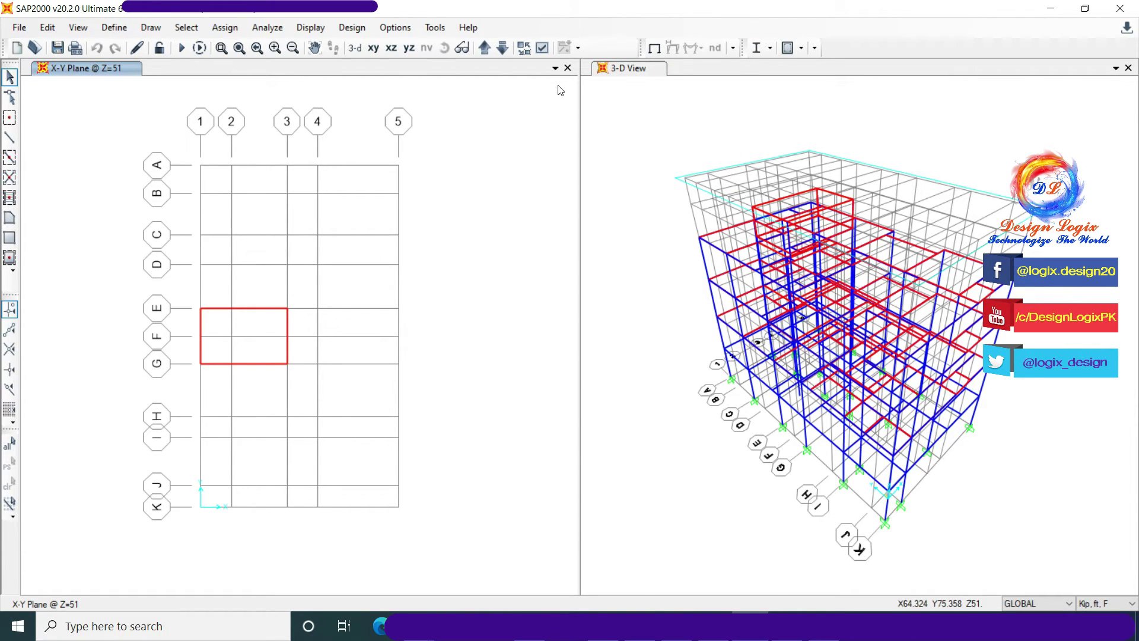
# Show filled objects coloured by section in all windows, then move the plan down to Z=37.25.
pyautogui.click(499, 70)
pyautogui.click(541, 47)
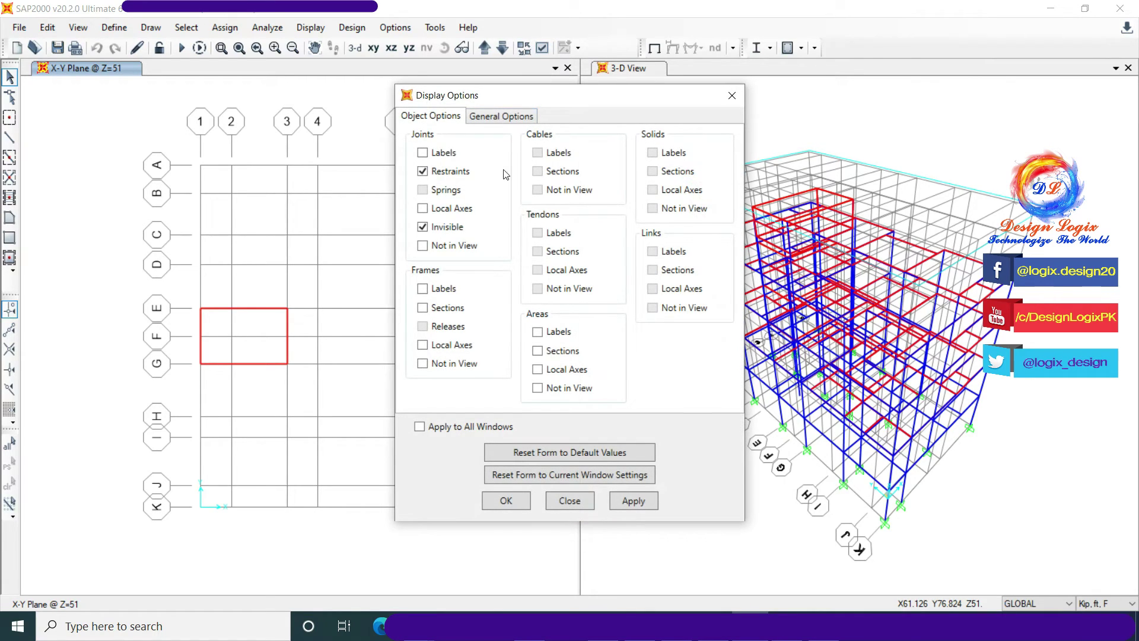
pyautogui.click(505, 116)
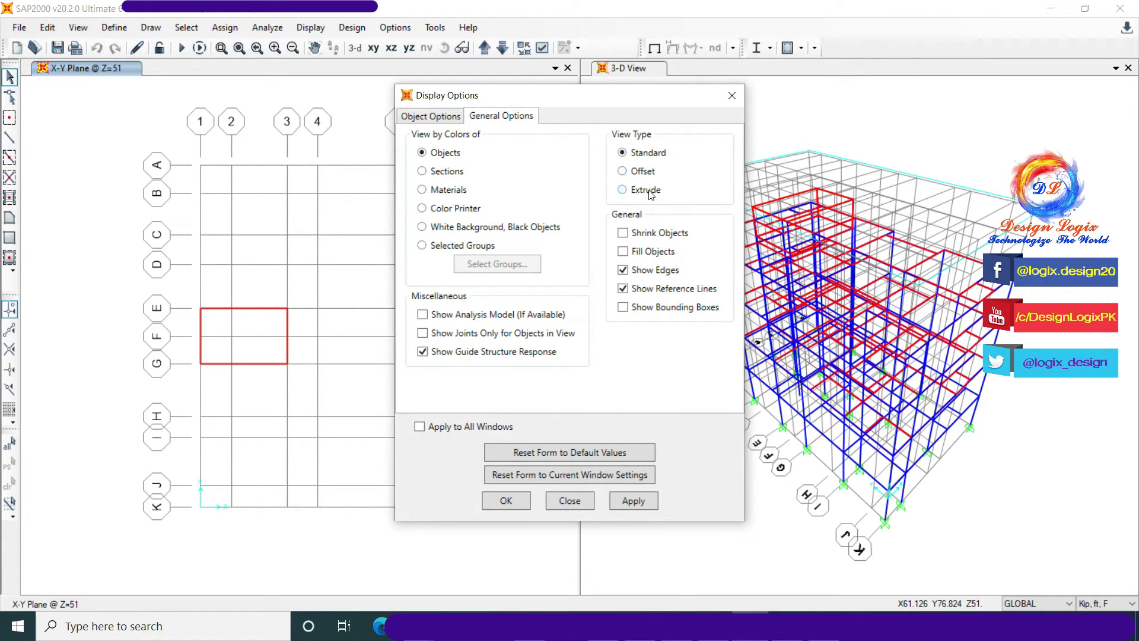
pyautogui.click(446, 172)
pyautogui.click(635, 251)
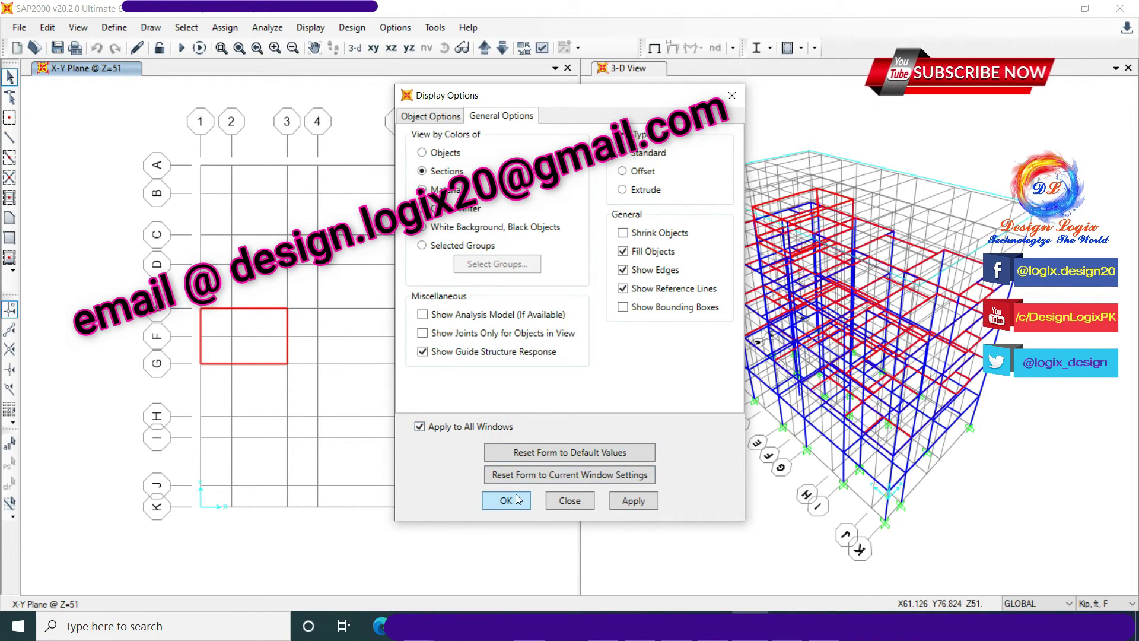
pyautogui.click(518, 500)
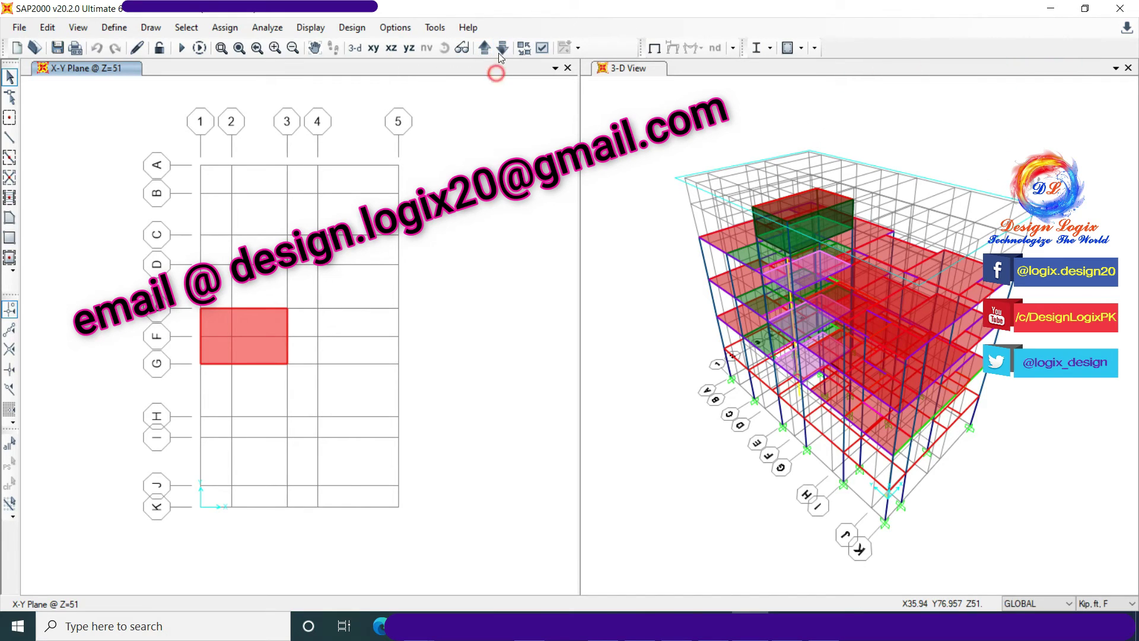
pyautogui.click(500, 51)
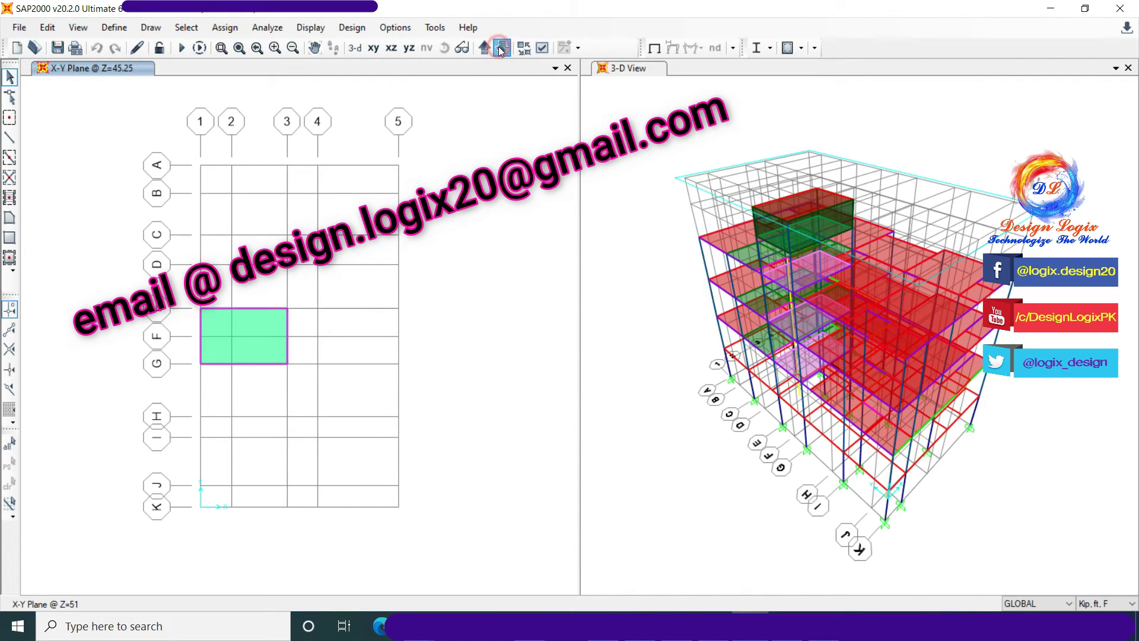